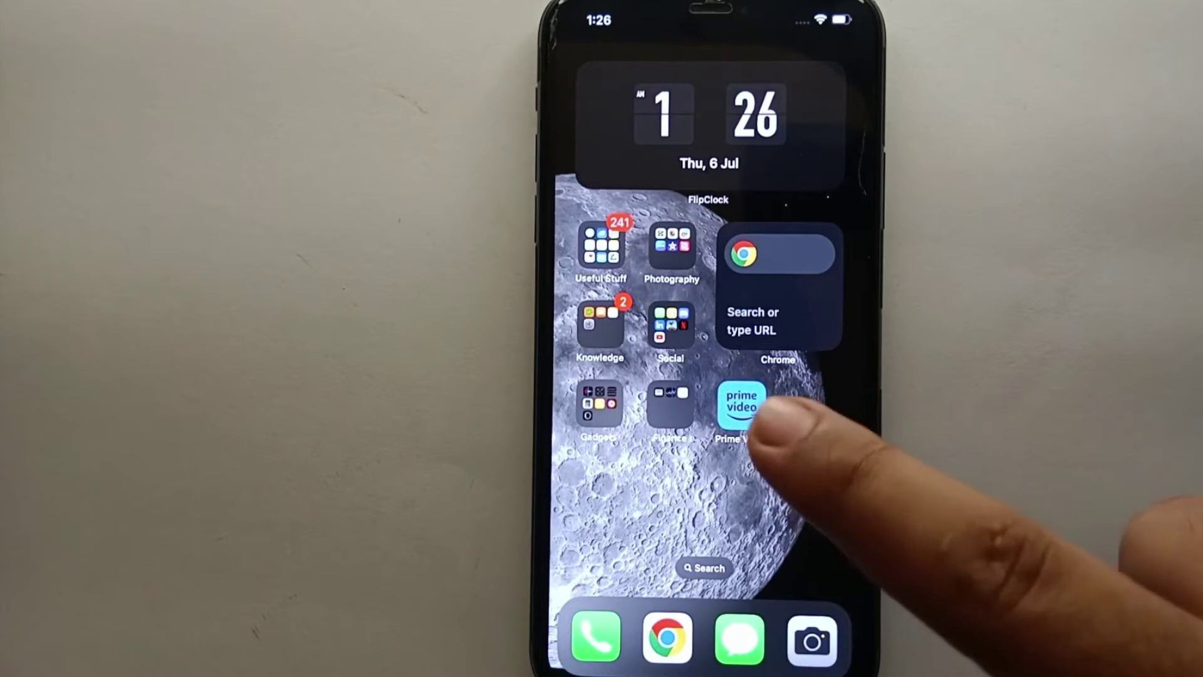
Launch Prime Video and go to the current profile's Watchlist page.
click(742, 405)
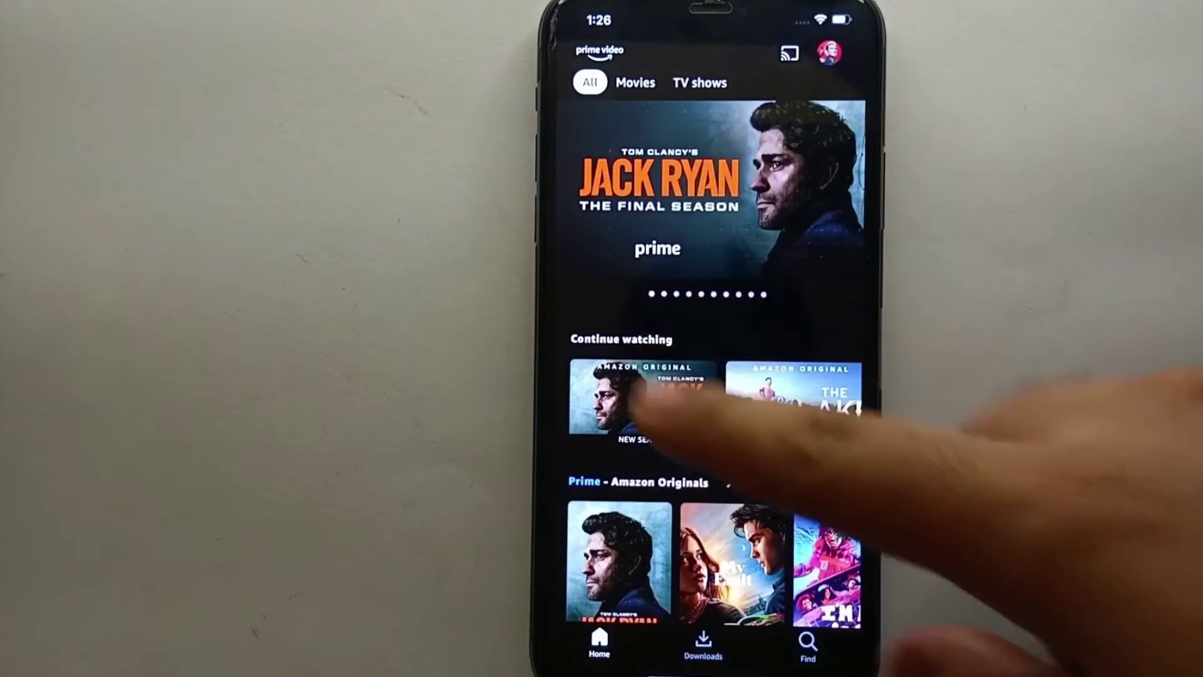
scroll(779, 510, down, 5)
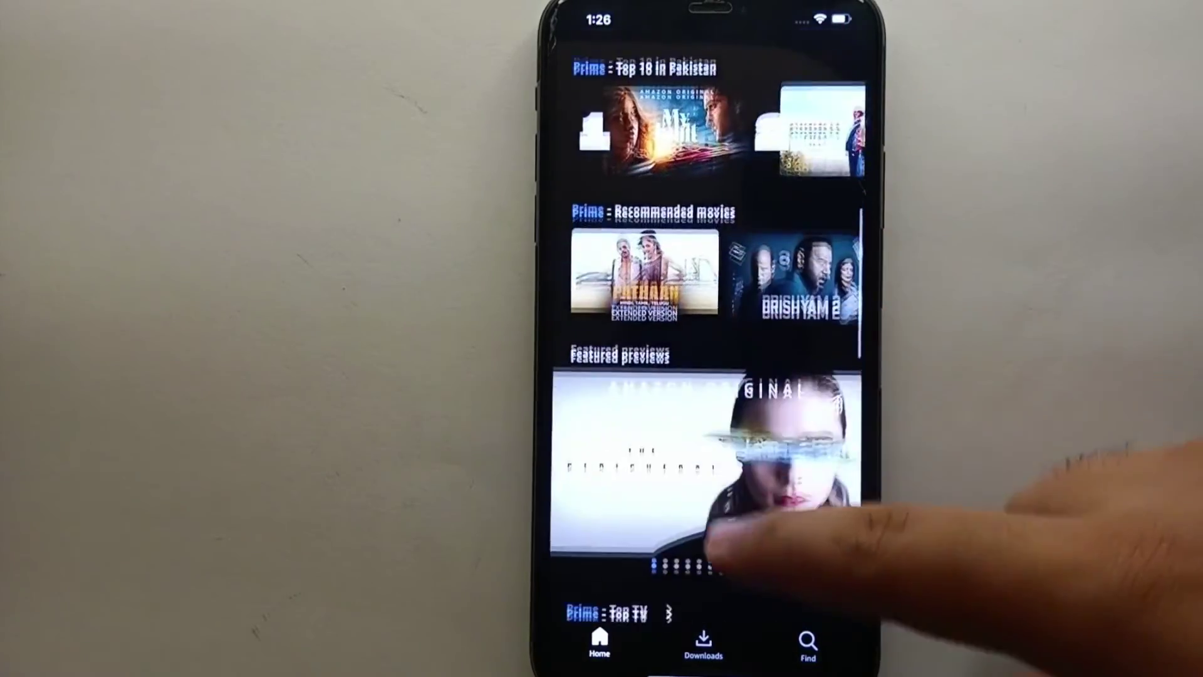
scroll(725, 551, down, 10)
scroll(725, 537, down, 10)
scroll(809, 394, up, 10)
scroll(838, 235, up, 10)
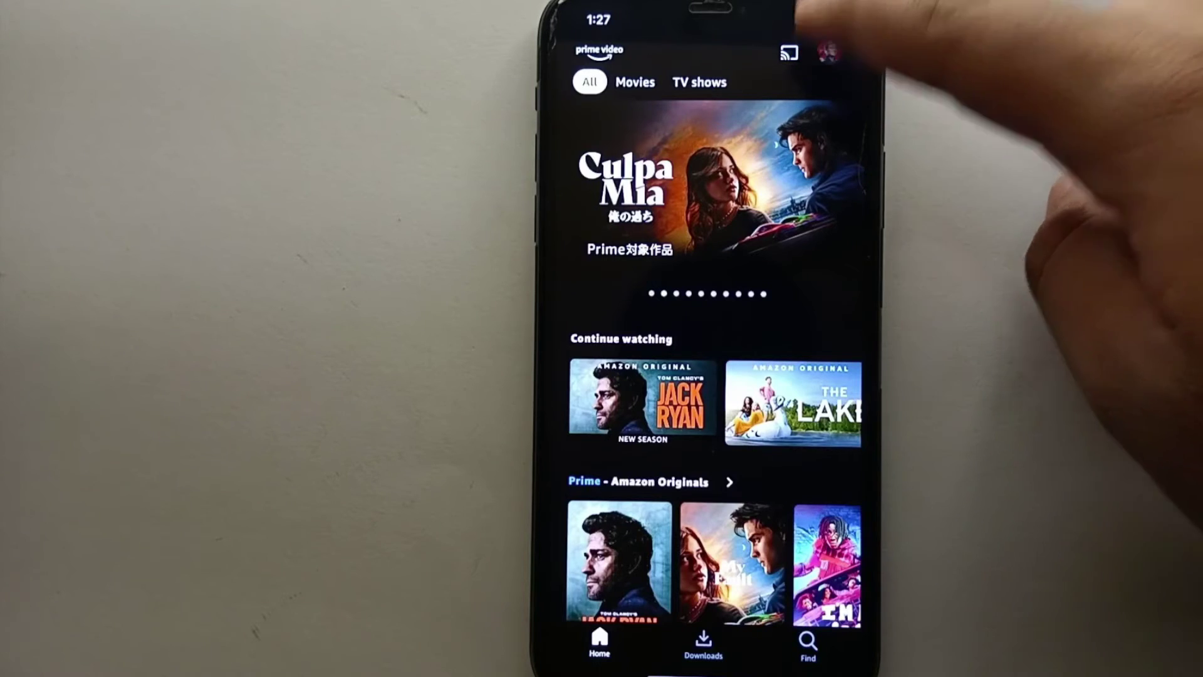
click(828, 54)
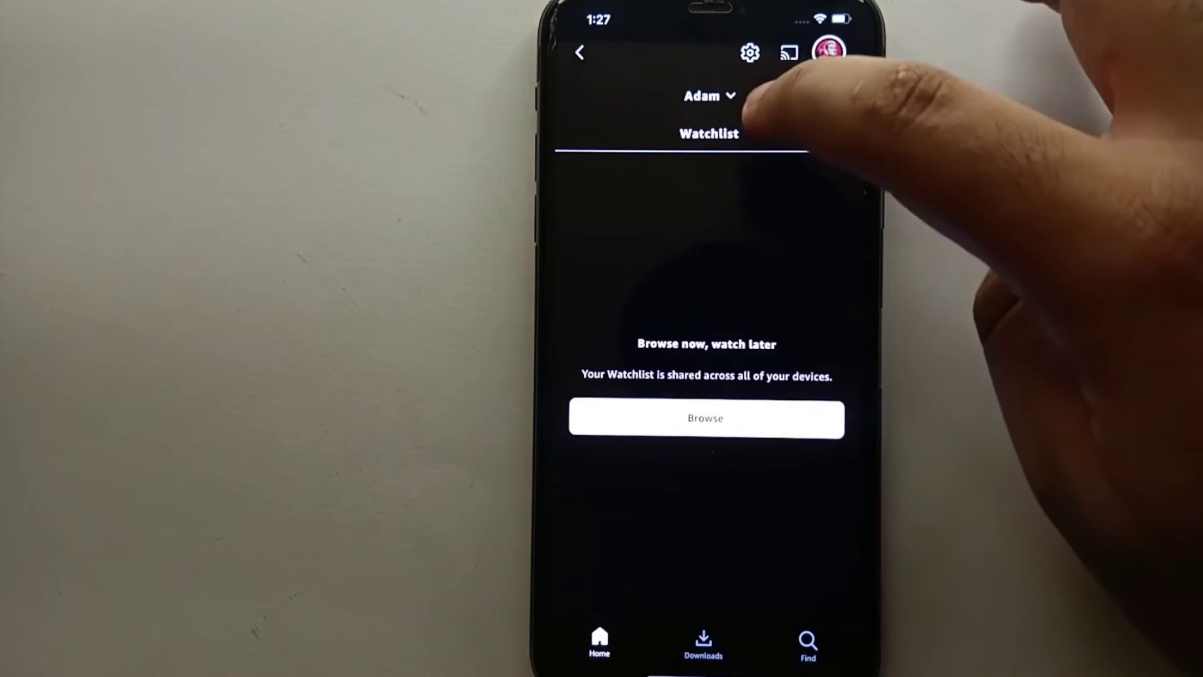
Bring up the Who's watching? list of Adam, Lewis, Kids and New.
click(710, 96)
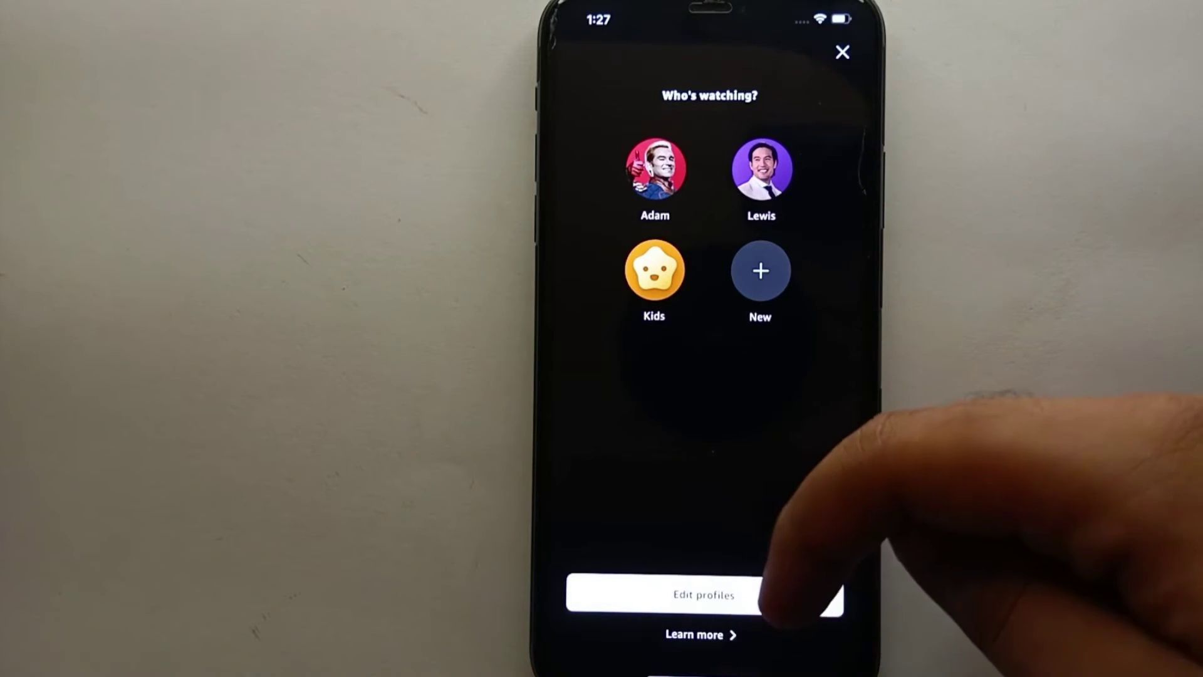
click(686, 592)
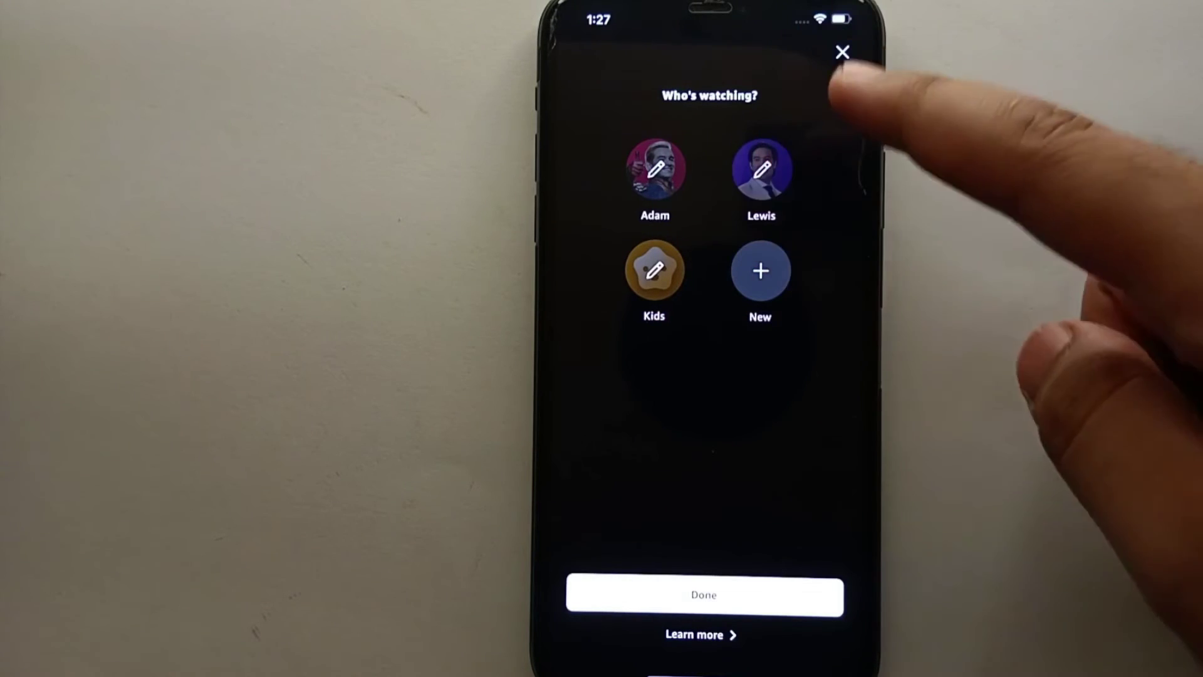
click(752, 170)
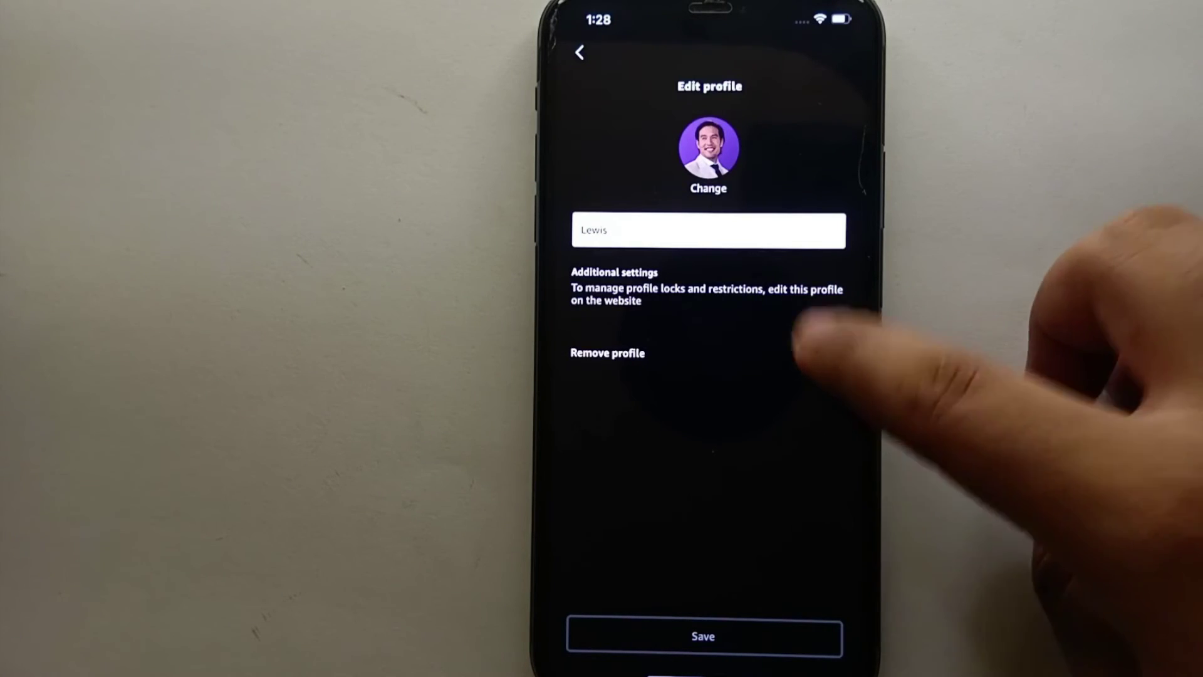
click(827, 355)
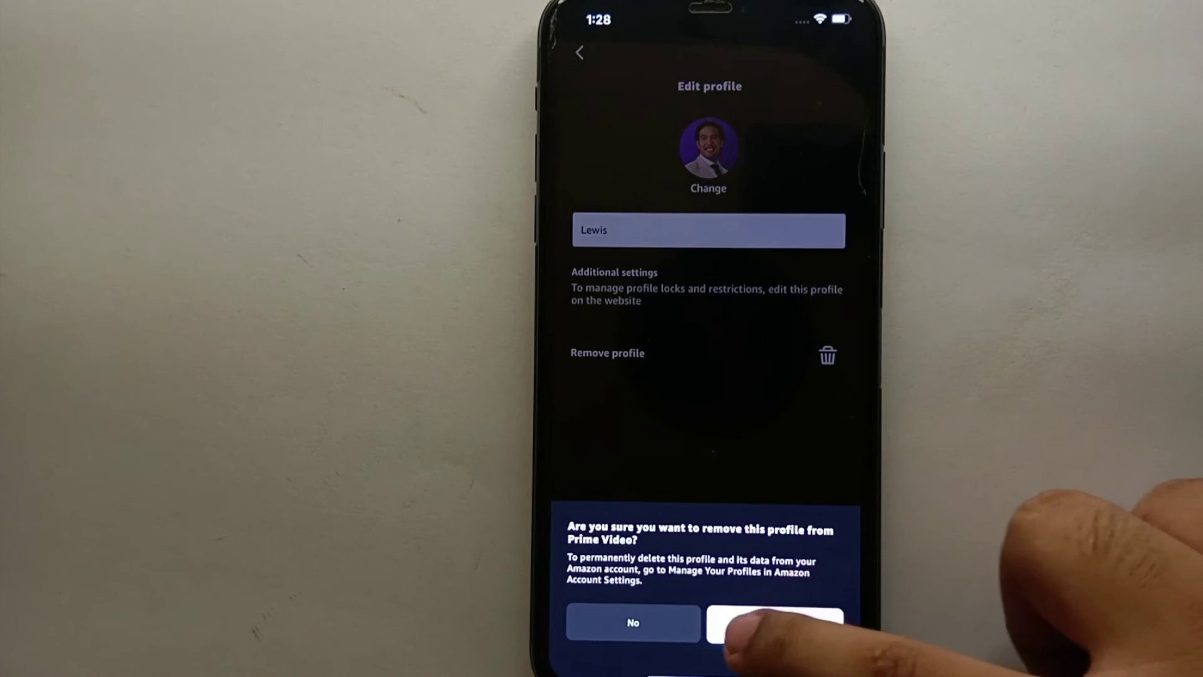
click(752, 624)
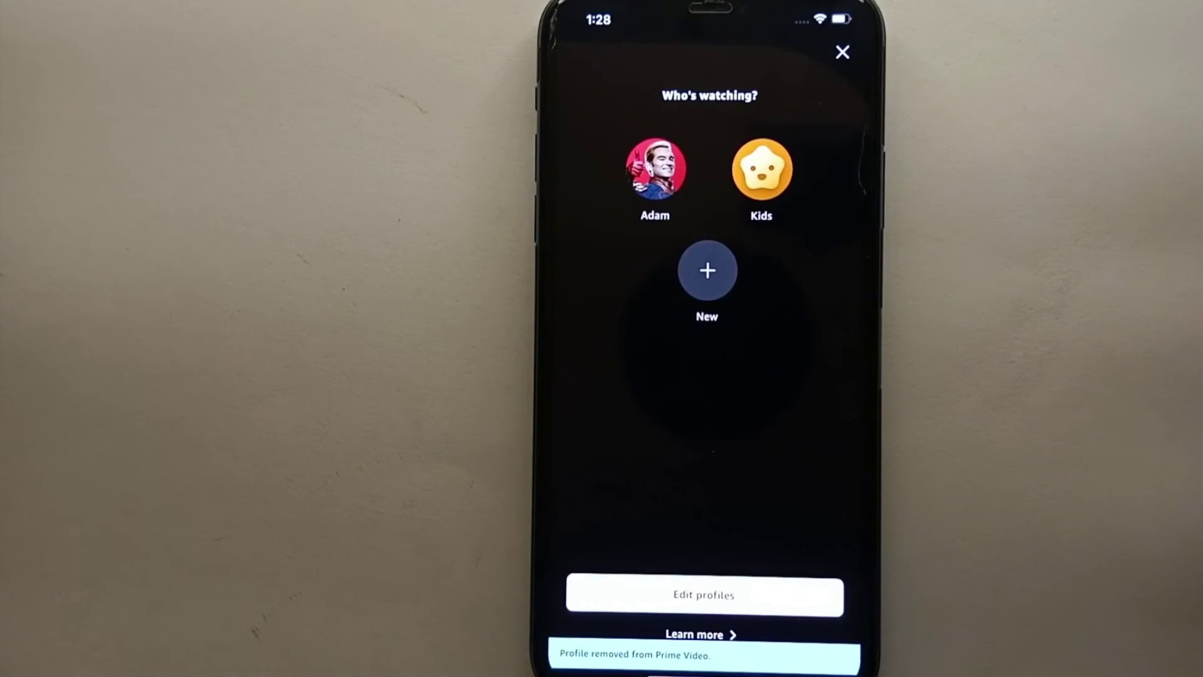